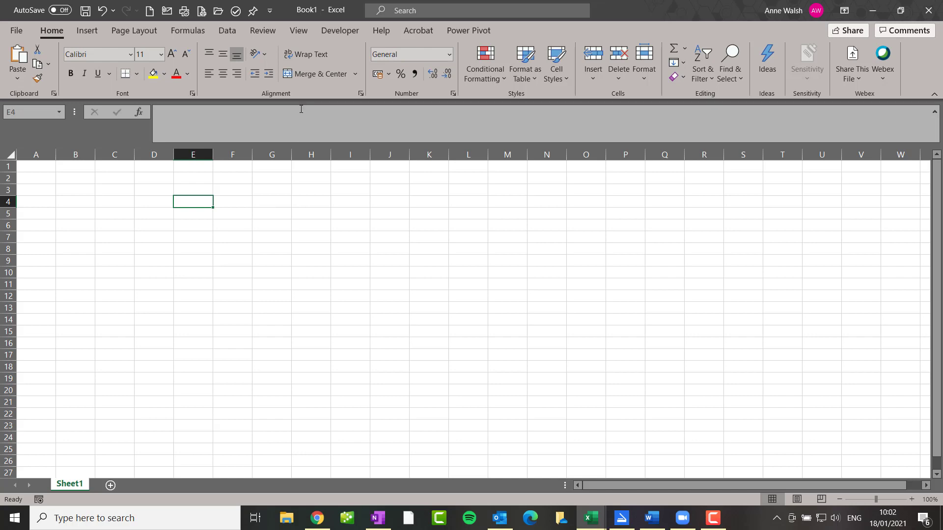
Add two new worksheets to the workbook and return to Sheet1.
{"action": "left_click", "coordinate": [110, 485]}
{"action": "left_click", "coordinate": [71, 484]}
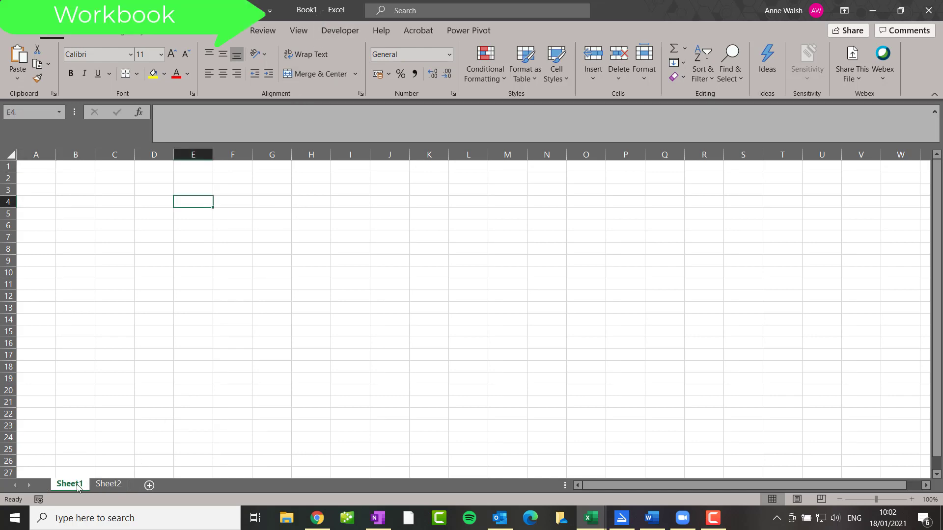
{"action": "left_click", "coordinate": [108, 485]}
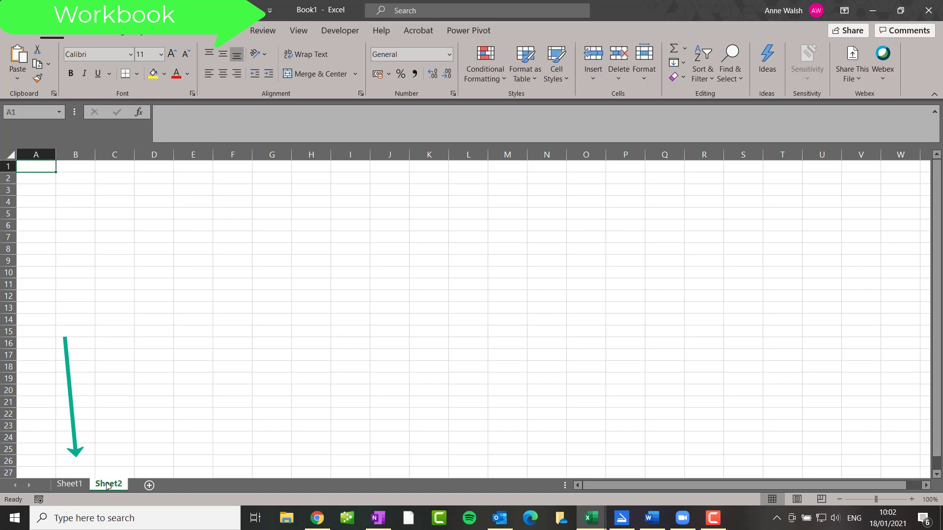
{"action": "left_click", "coordinate": [150, 486]}
{"action": "left_click", "coordinate": [80, 486]}
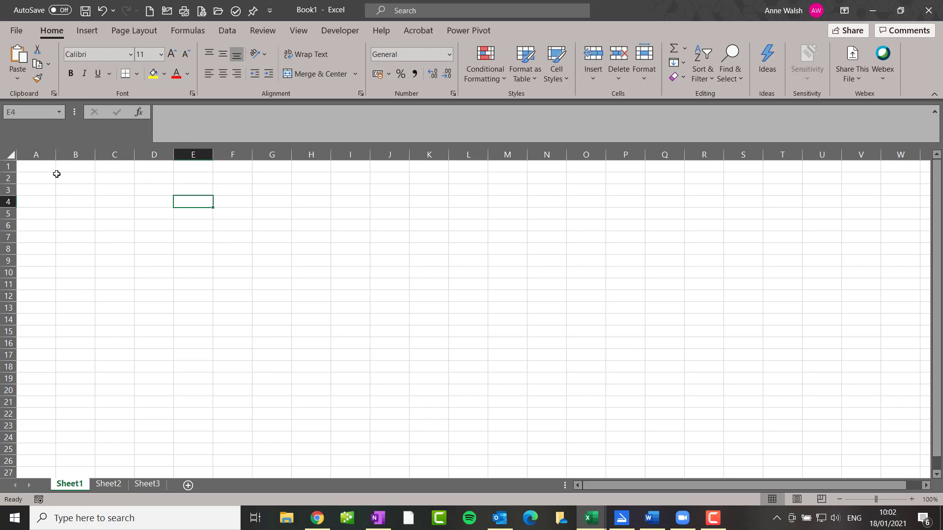
Jump along row 3 to the worksheet's last column and back to column A.
{"action": "key", "text": "Up"}
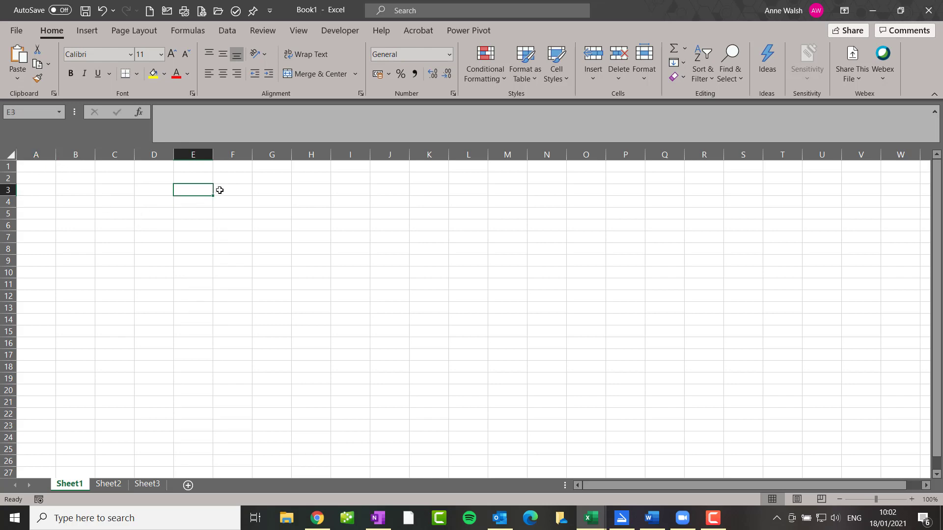
{"action": "key", "text": "ctrl+Right"}
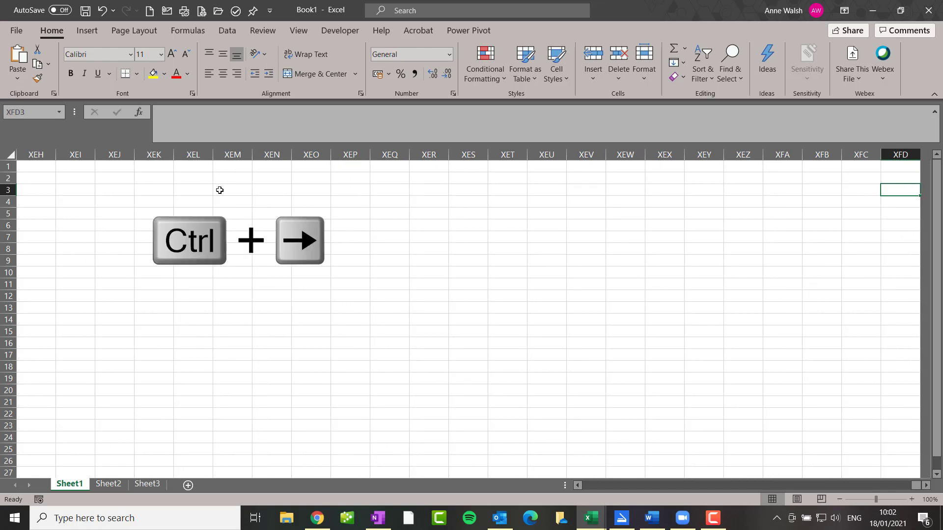
{"action": "key", "text": "ctrl+Left"}
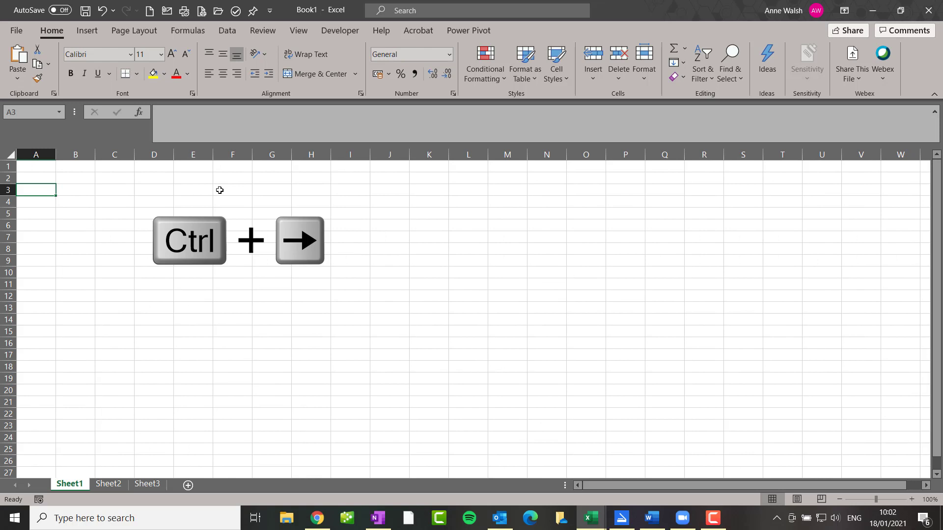
Enter 16384 in cell F3.
{"action": "left_click", "coordinate": [221, 191]}
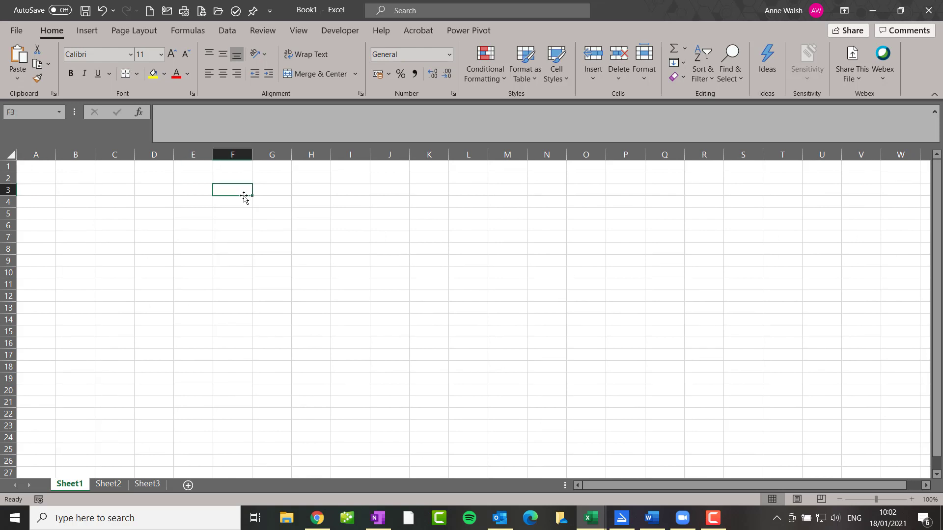
{"action": "type", "text": "163"}
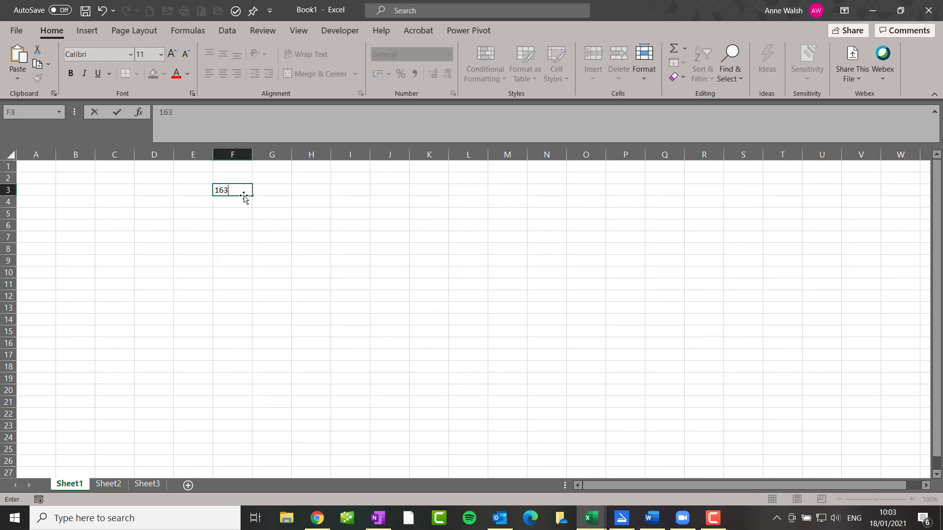
{"action": "type", "text": "84"}
{"action": "key", "text": "Return"}
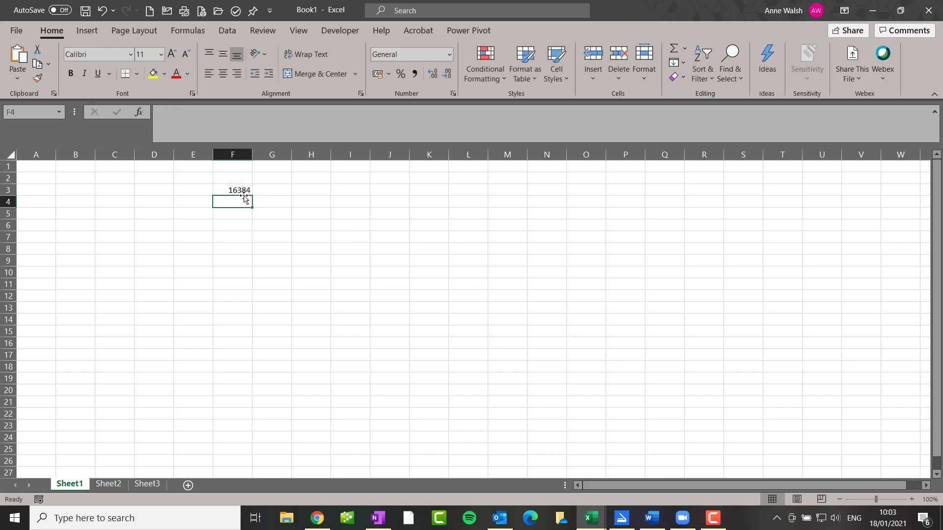
Jump from cell B3 to the last worksheet row in column B and back up to row 1.
{"action": "left_click", "coordinate": [82, 192]}
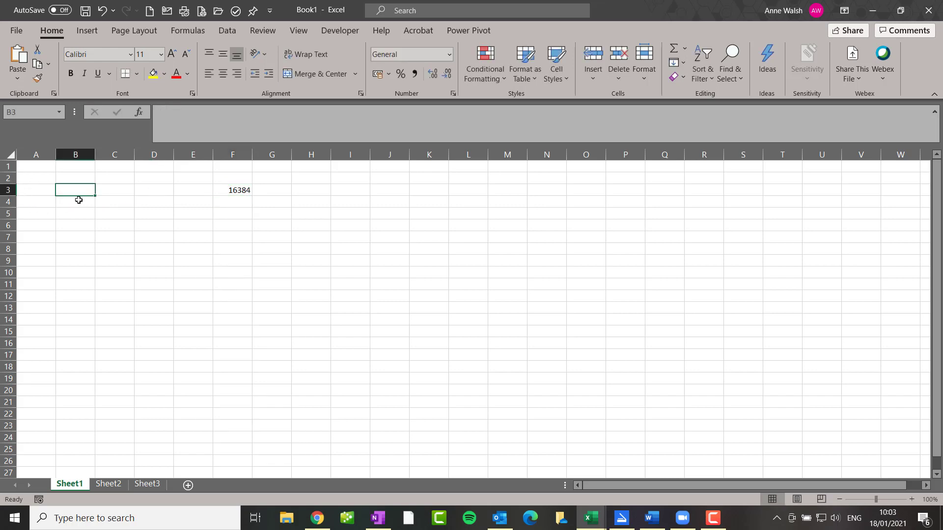
{"action": "key", "text": "ctrl+Down"}
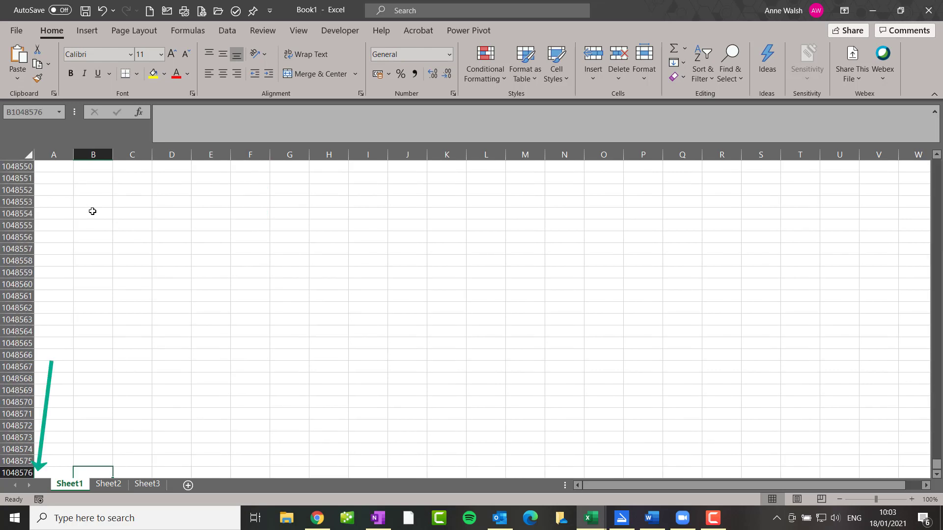
{"action": "key", "text": "ctrl+Up"}
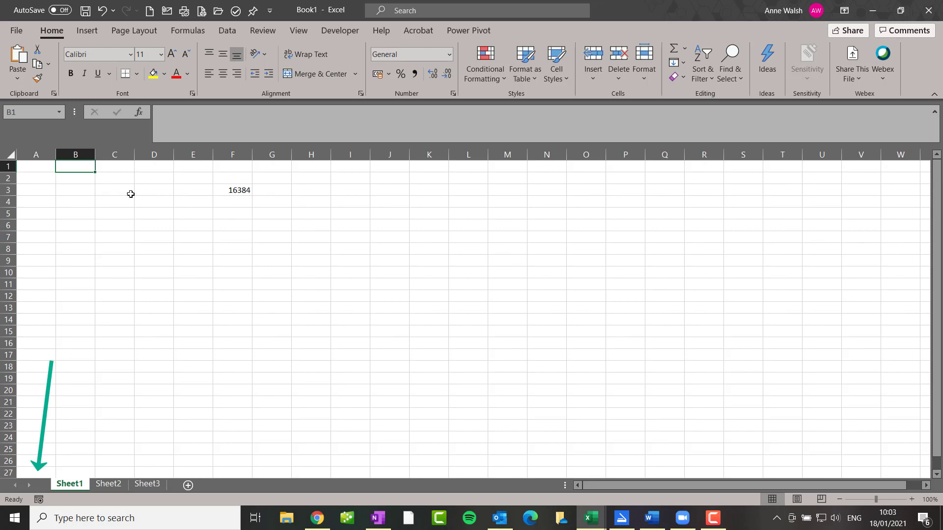
Select a few individual cells in columns D and F, and enter the text "cell" in F5.
{"action": "left_click", "coordinate": [150, 191]}
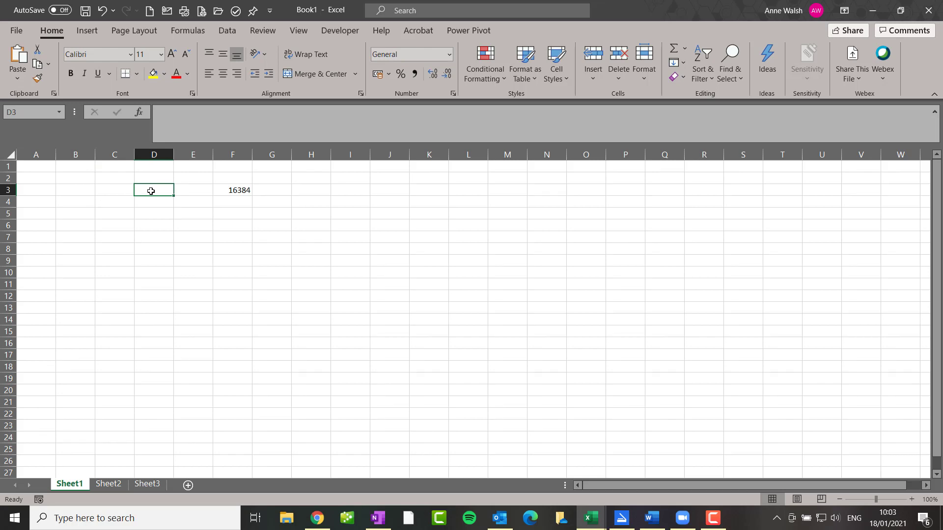
{"action": "left_click", "coordinate": [161, 223]}
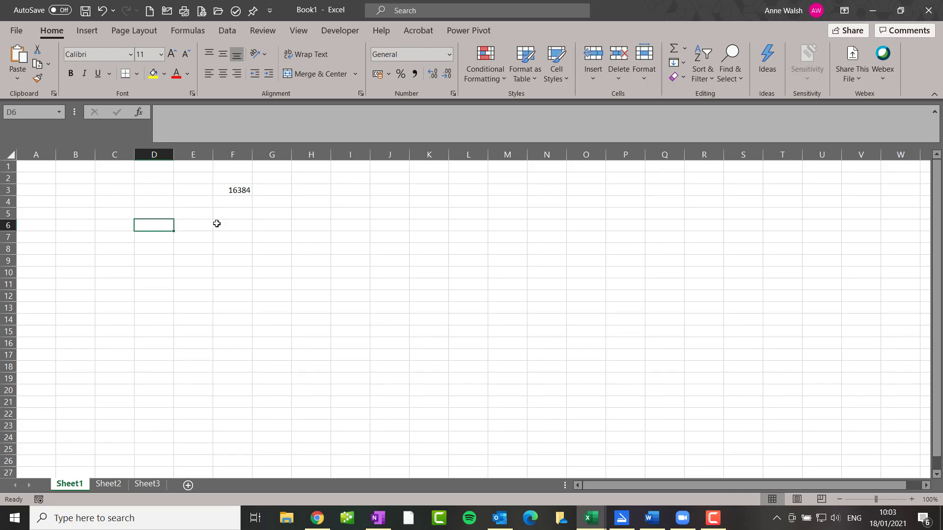
{"action": "left_click", "coordinate": [164, 214]}
{"action": "left_click", "coordinate": [238, 215]}
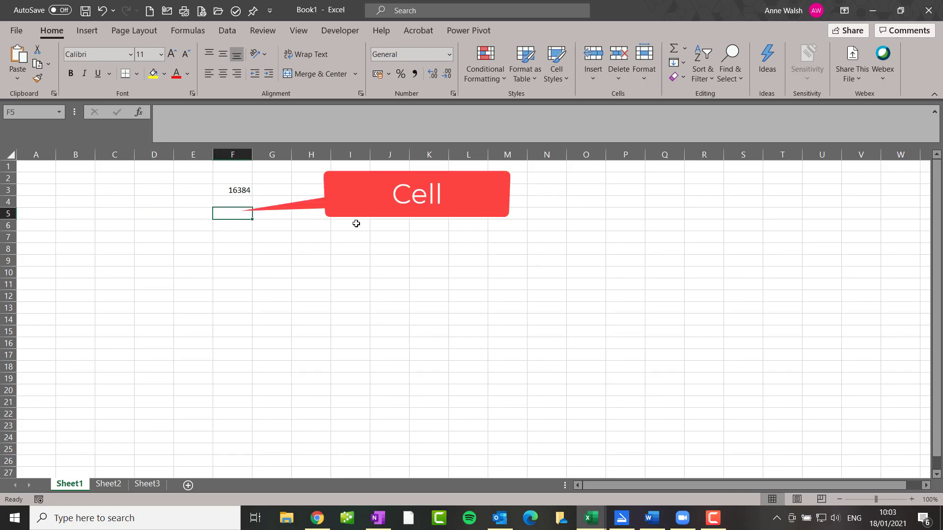
{"action": "type", "text": "cell"}
{"action": "key", "text": "Return"}
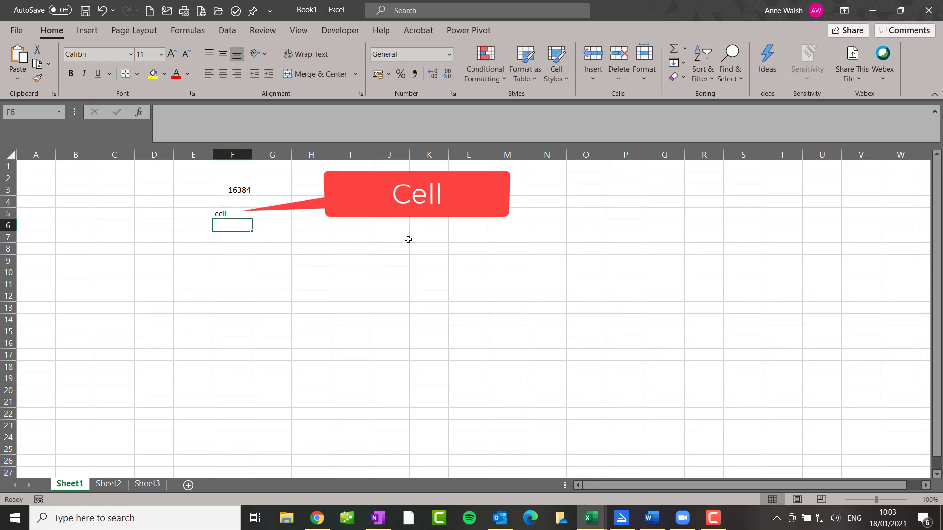
Check the cell references of I6 and D6, and enter the text "range" in I5.
{"action": "left_click", "coordinate": [364, 227]}
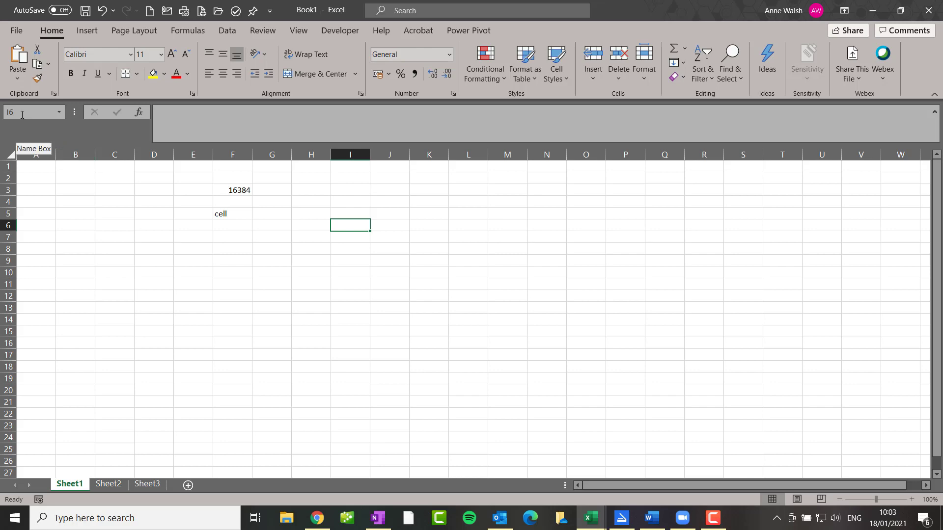
{"action": "left_click", "coordinate": [156, 225]}
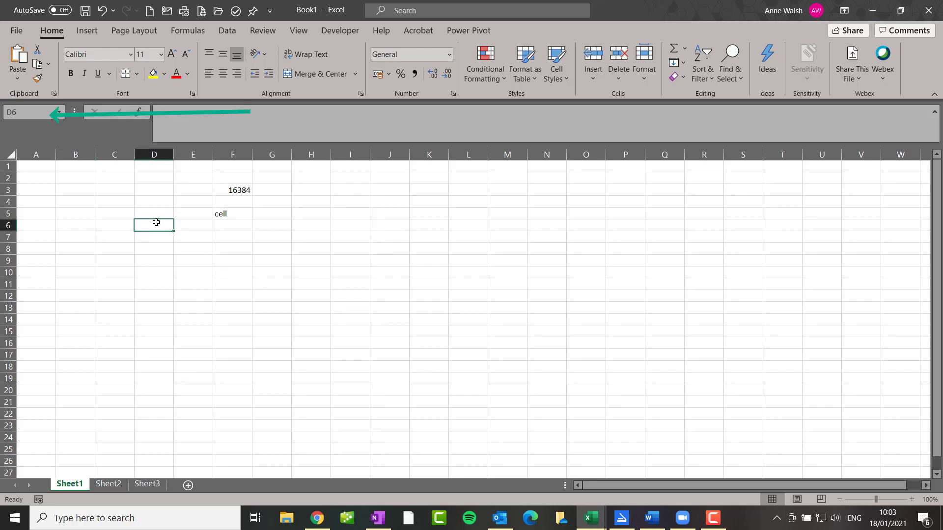
{"action": "left_click", "coordinate": [361, 216]}
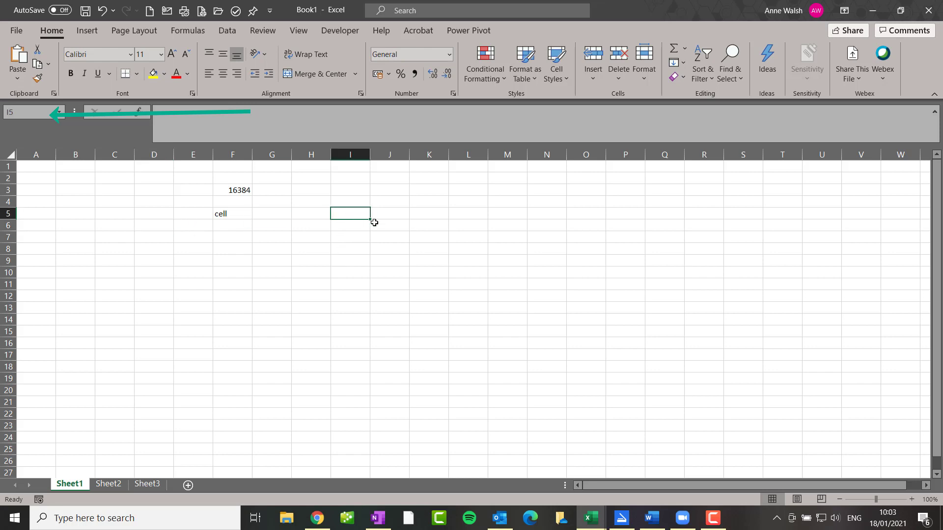
{"action": "type", "text": "range"}
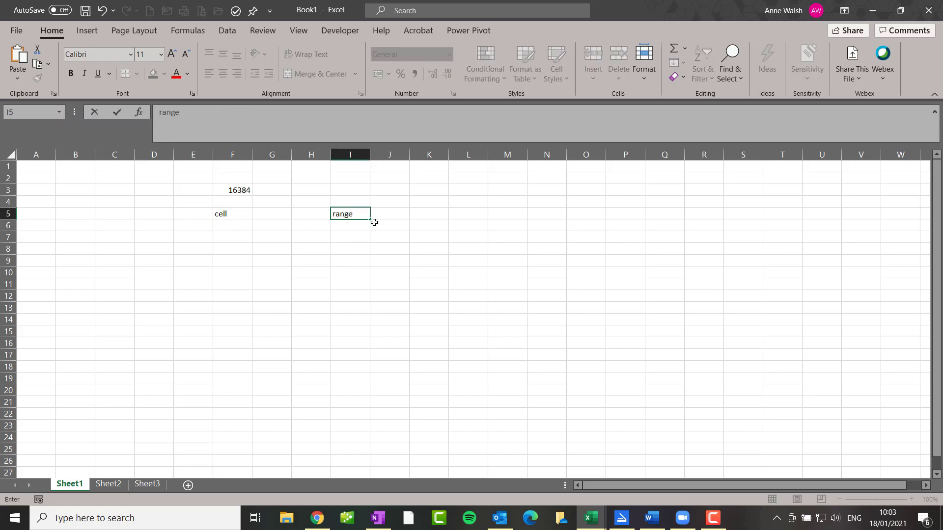
{"action": "key", "text": "Return"}
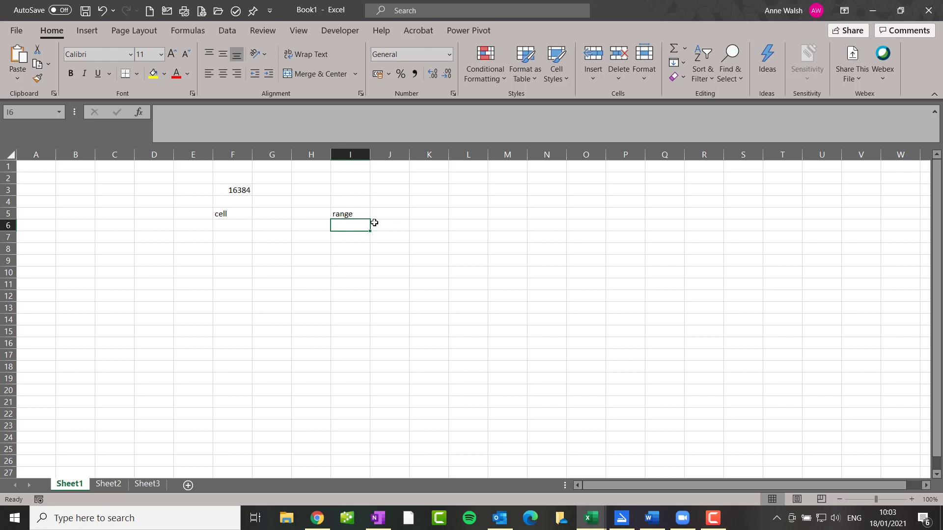
Collapse the formula bar to a single line, and view the file management options before returning to the worksheet.
{"action": "left_click", "coordinate": [934, 112]}
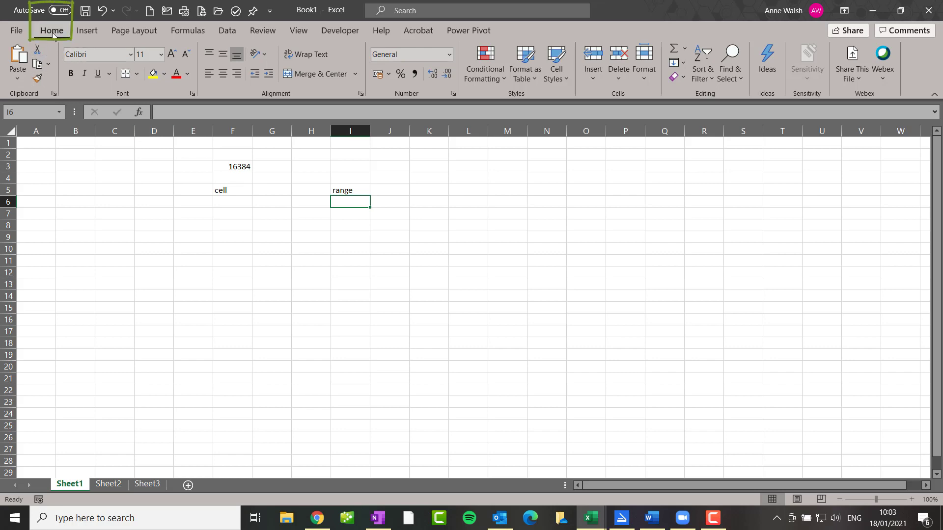
{"action": "left_click", "coordinate": [18, 31]}
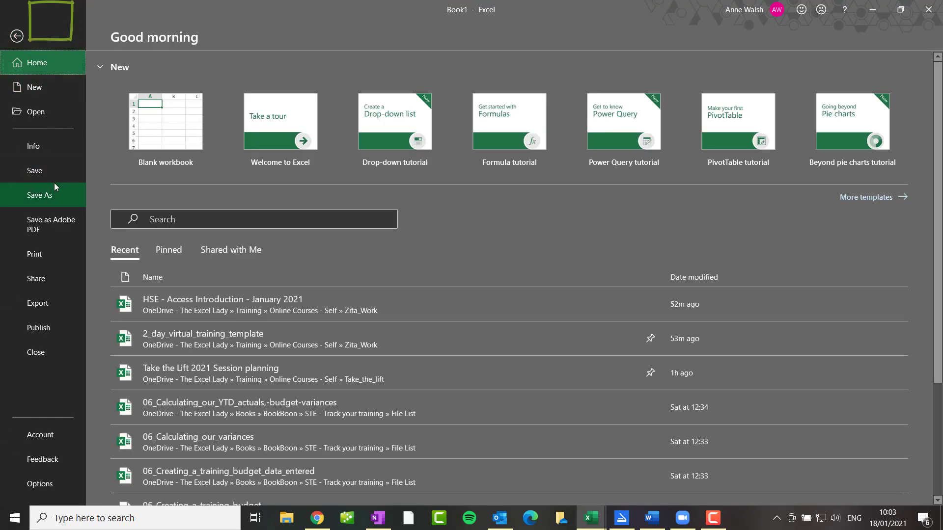
{"action": "left_click", "coordinate": [14, 37]}
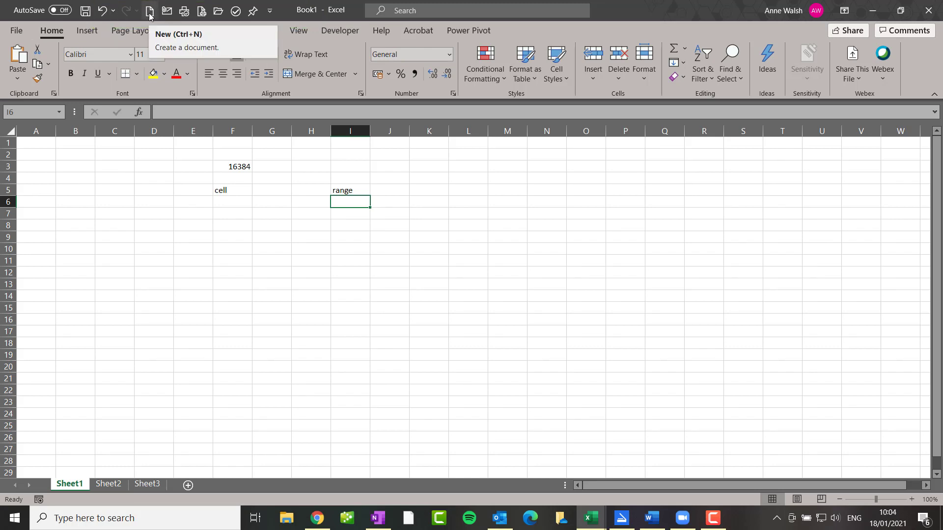
Add the Open command to the Quick Access Toolbar.
{"action": "left_click", "coordinate": [271, 11]}
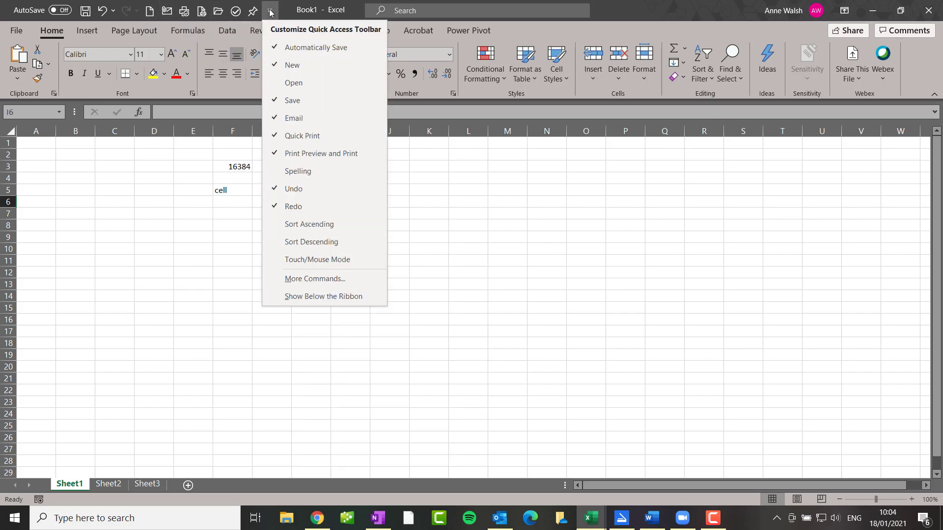
{"action": "left_click", "coordinate": [300, 83]}
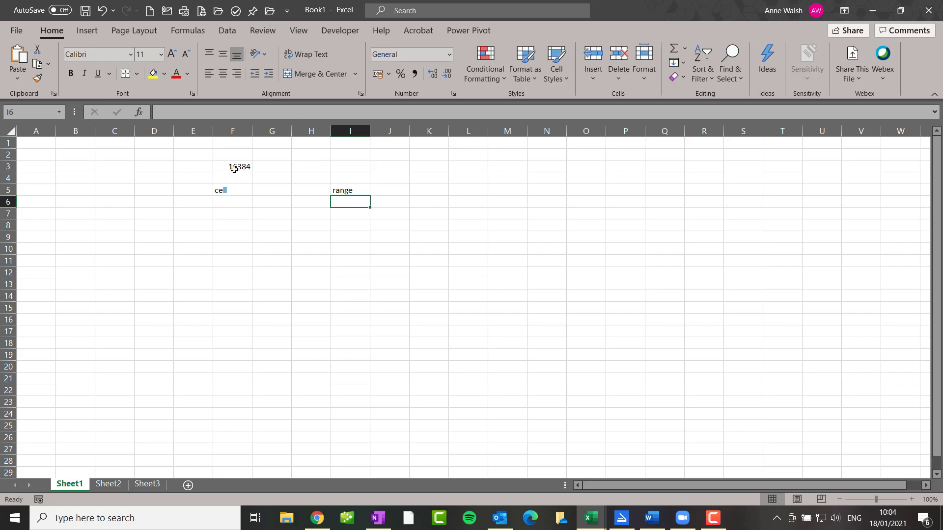
Enter January in D7 and autofill the months down to October in D16.
{"action": "left_click", "coordinate": [156, 215]}
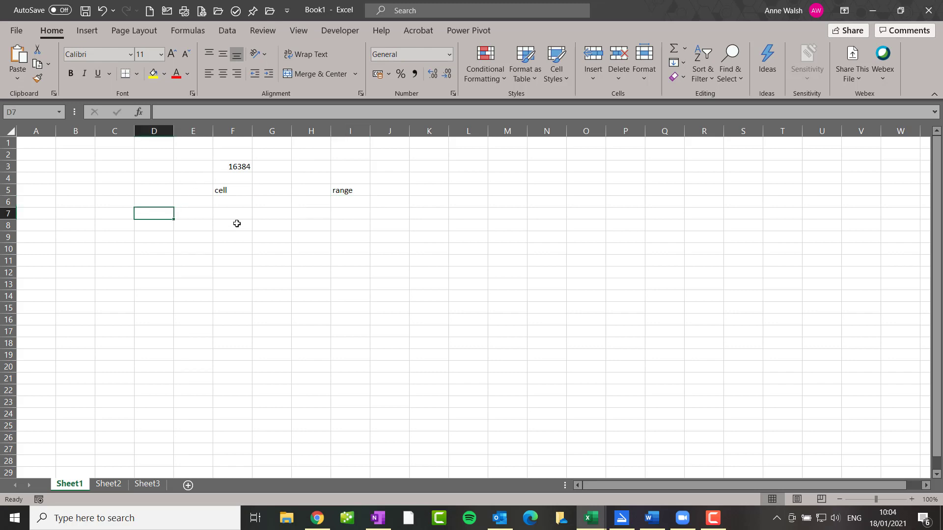
{"action": "type", "text": "January"}
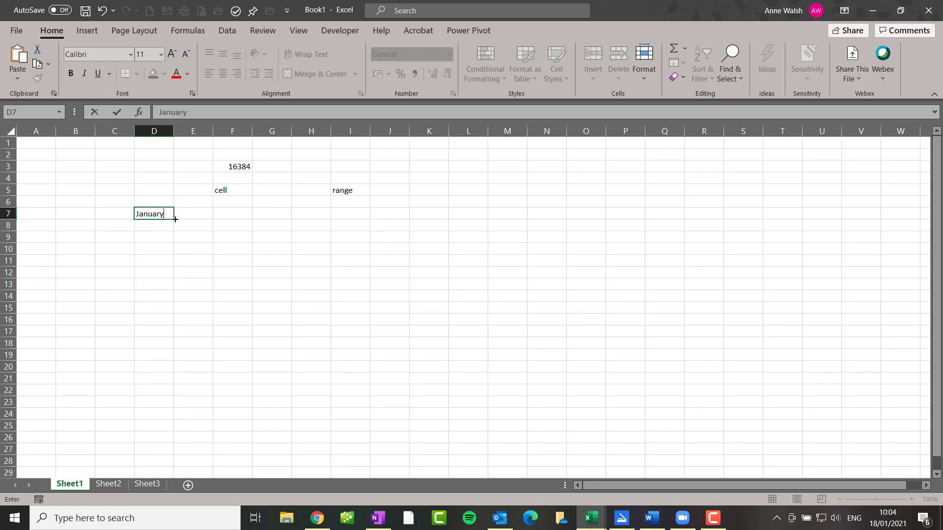
{"action": "left_click_drag", "start_coordinate": [176, 219], "coordinate": [182, 327]}
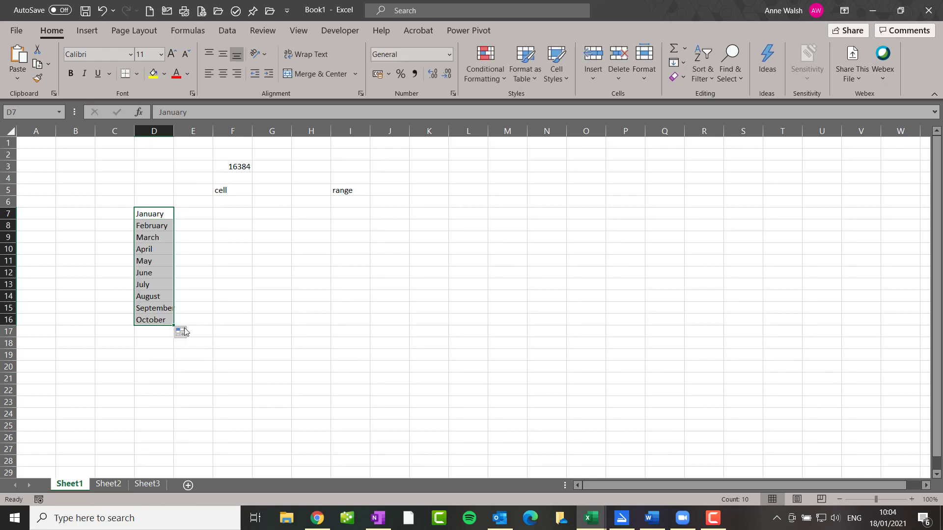
Enter Monday in H8 and autofill the weekdays down to H15.
{"action": "left_click", "coordinate": [320, 227]}
{"action": "type", "text": "Monday"}
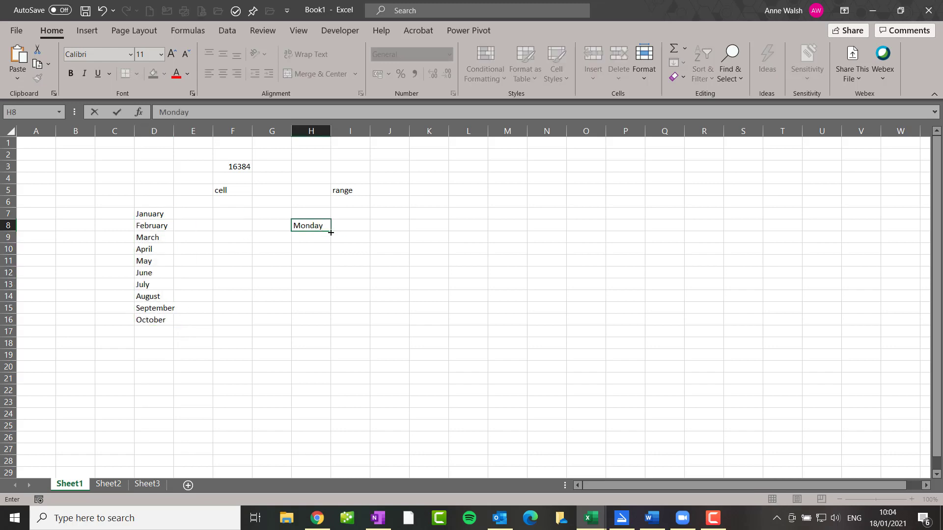
{"action": "left_click_drag", "start_coordinate": [331, 231], "coordinate": [338, 315]}
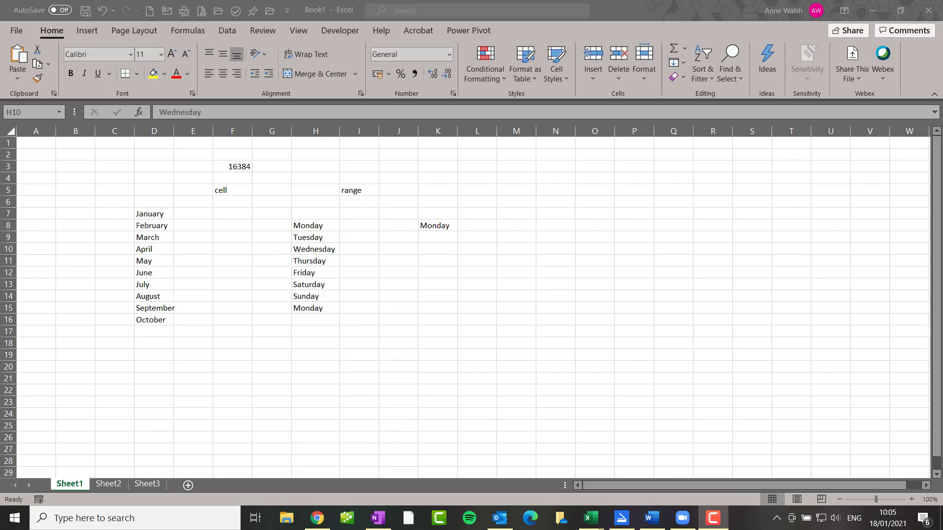
Enter 10 in M8 and fill the same value down to M15.
{"action": "left_click", "coordinate": [523, 224]}
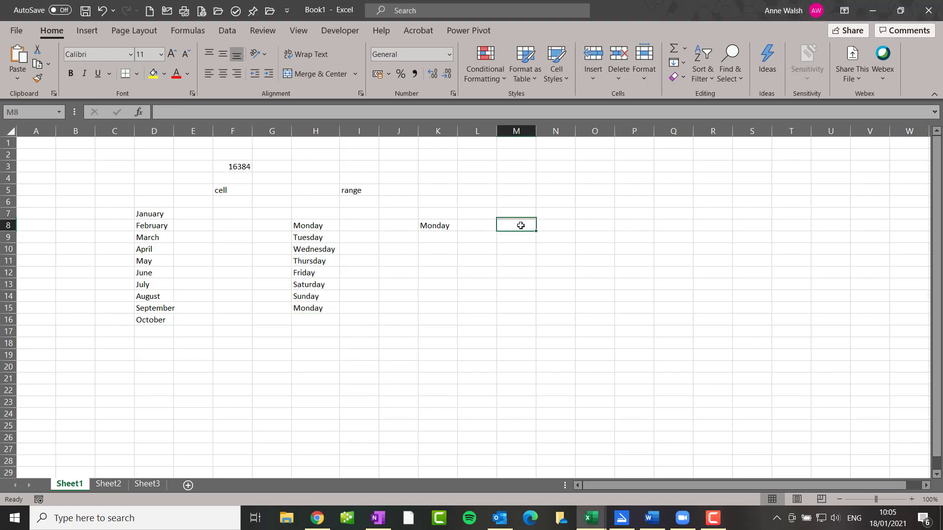
{"action": "type", "text": "10"}
{"action": "key", "text": "Return"}
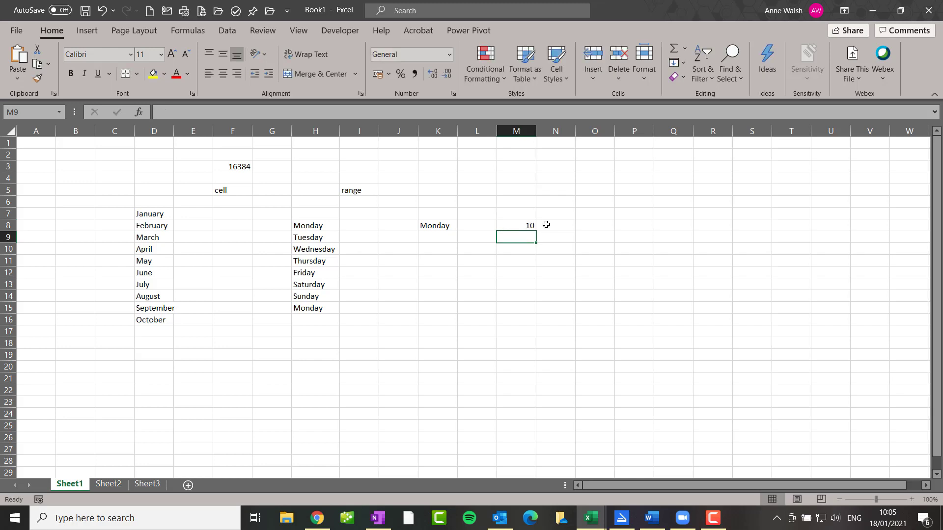
{"action": "left_click", "coordinate": [510, 221]}
{"action": "left_click_drag", "start_coordinate": [536, 231], "coordinate": [532, 312]}
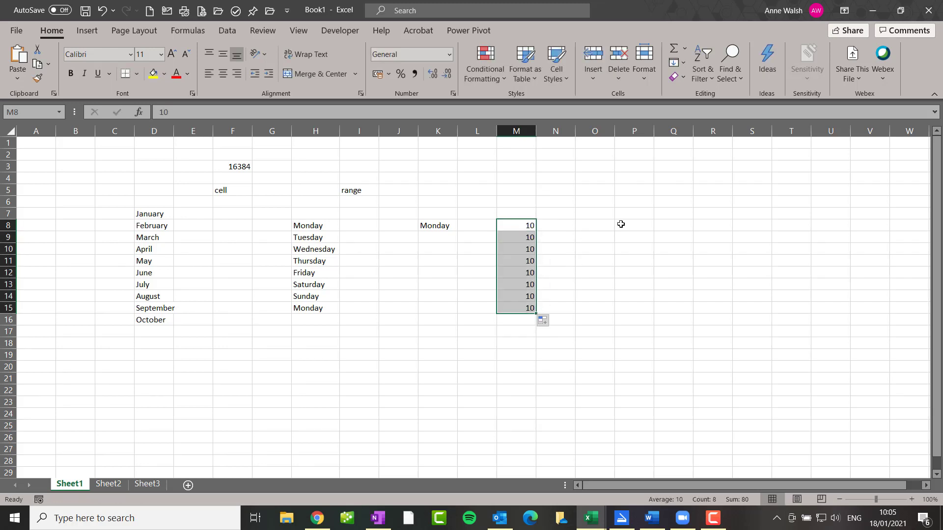
Enter 10 in P7 and fill an increasing number series down to 19 in P16.
{"action": "left_click", "coordinate": [628, 210]}
{"action": "type", "text": "10"}
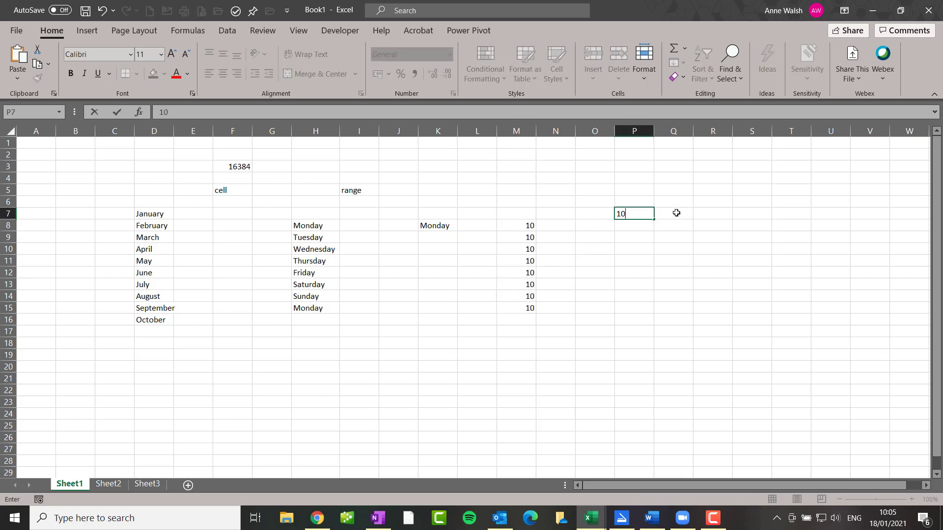
{"action": "key", "text": "Return"}
{"action": "left_click", "coordinate": [644, 211]}
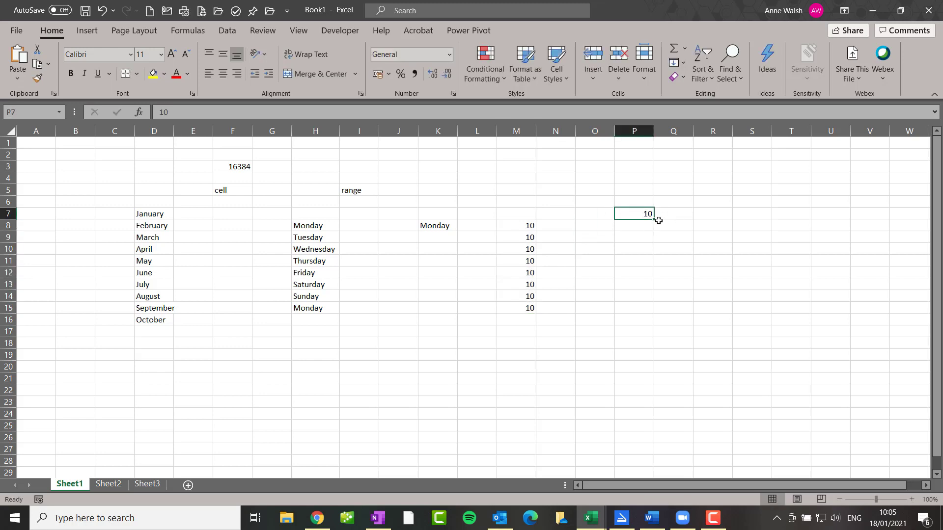
{"action": "left_click_drag", "start_coordinate": [655, 218], "coordinate": [661, 324]}
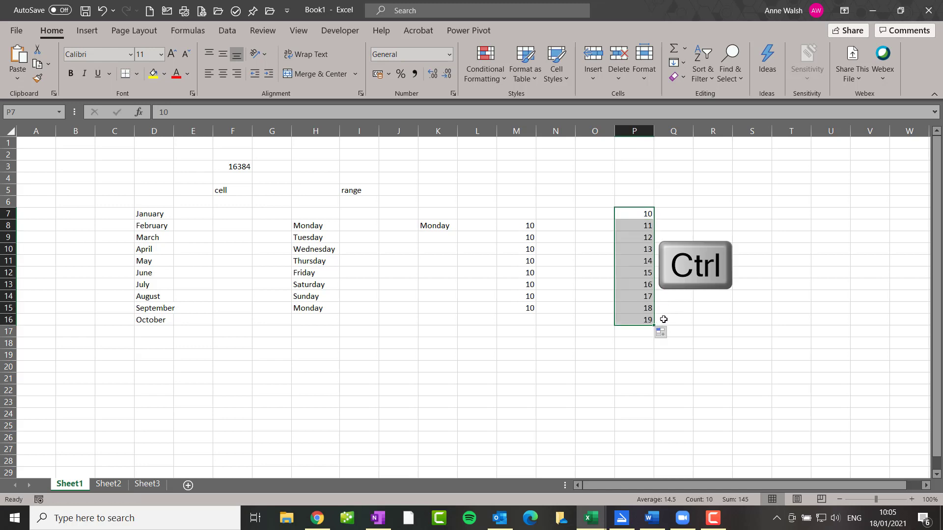
Enter the date 1/01/2021 in R5 and autofill consecutive days down to 10/01/2021 in R14.
{"action": "left_click", "coordinate": [722, 192]}
{"action": "type", "text": "1"}
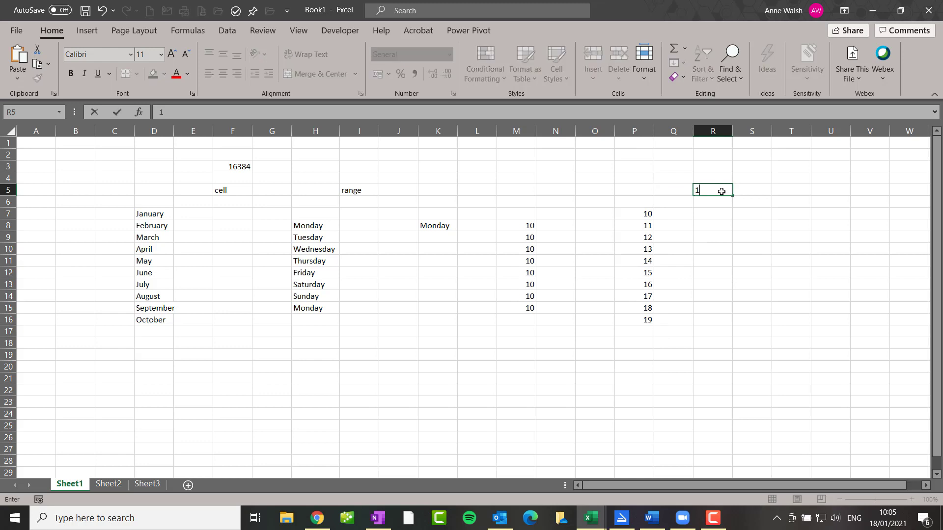
{"action": "type", "text": "/01/2021"}
{"action": "key", "text": "Return"}
{"action": "left_click", "coordinate": [721, 192]}
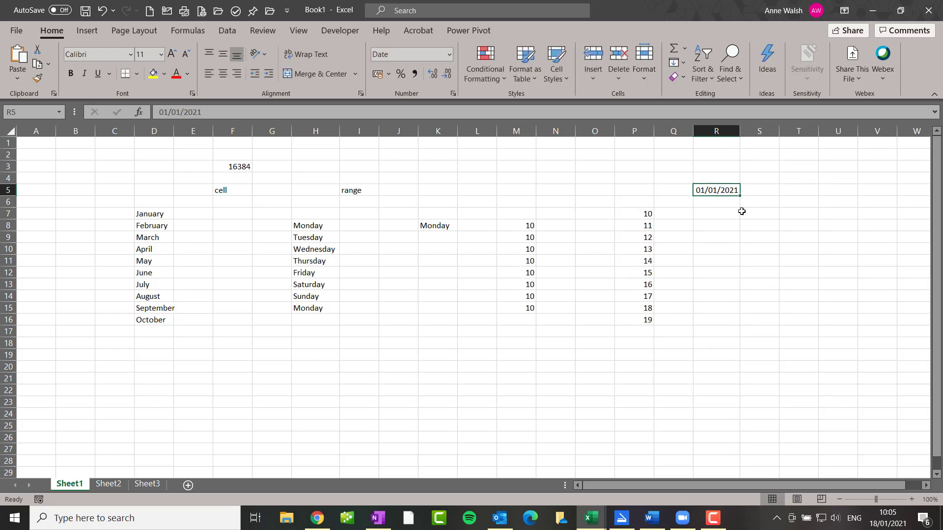
{"action": "left_click_drag", "start_coordinate": [740, 196], "coordinate": [737, 298]}
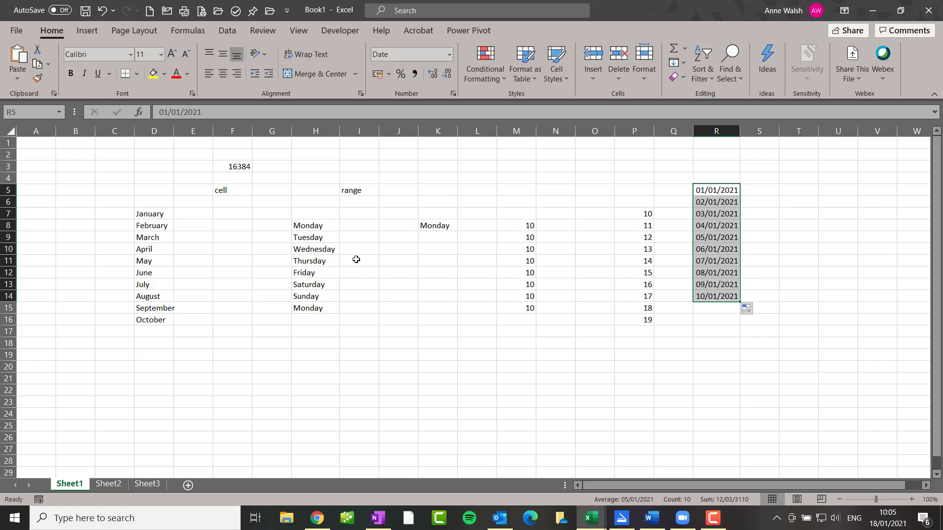
{"action": "left_click", "coordinate": [386, 254]}
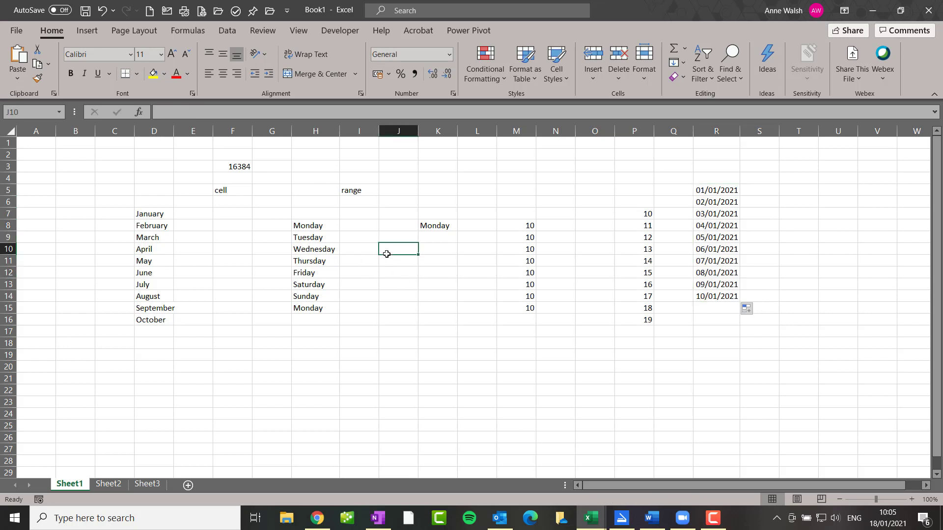